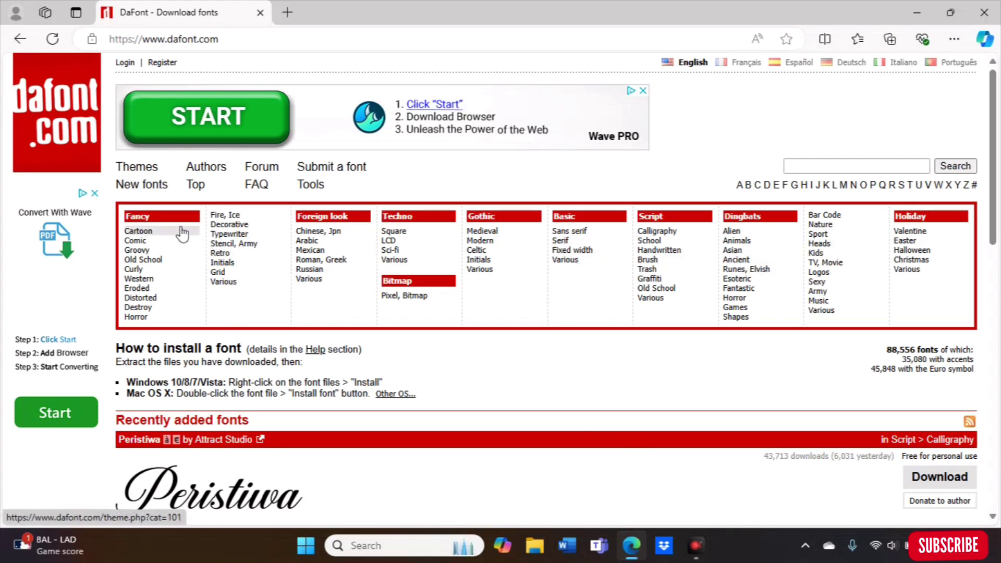
Open DaFont's Fancy > Horror category and scroll down to its font list
click(137, 318)
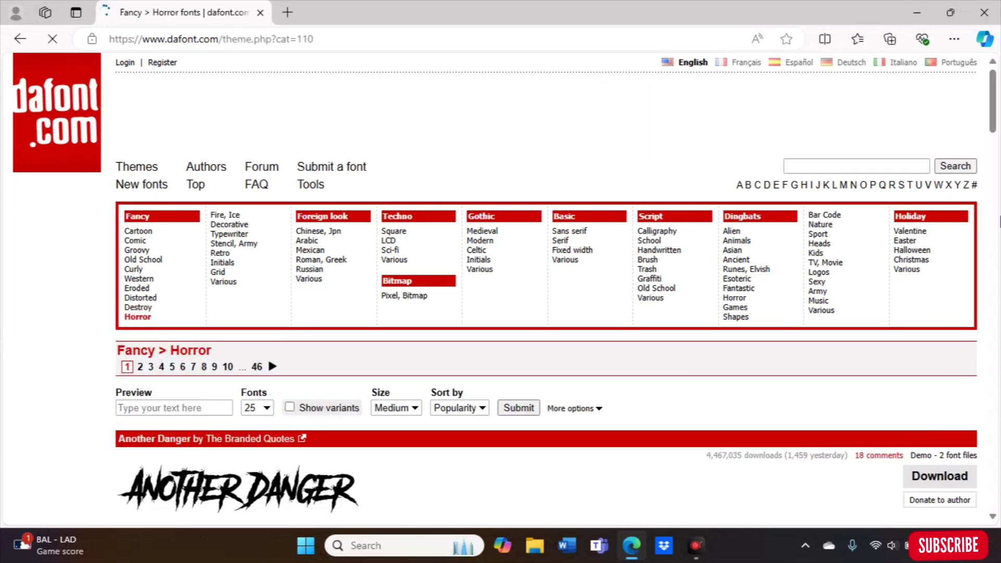
mouse_move(997, 112)
mouse_down()
mouse_move(997, 418)
mouse_move(1000, 107)
mouse_up()
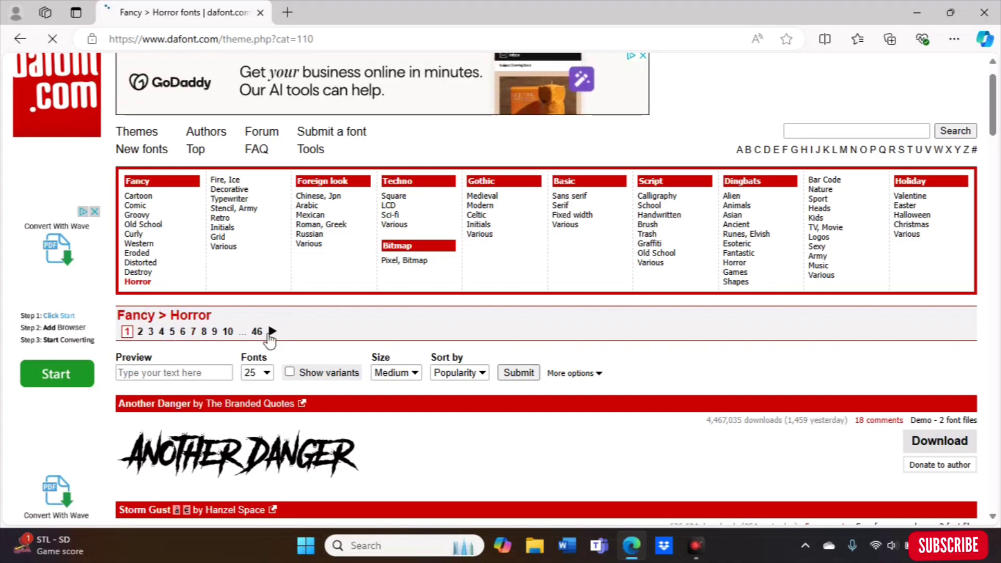
Enter the first name as custom preview text and apply it to the Horror fonts
click(207, 368)
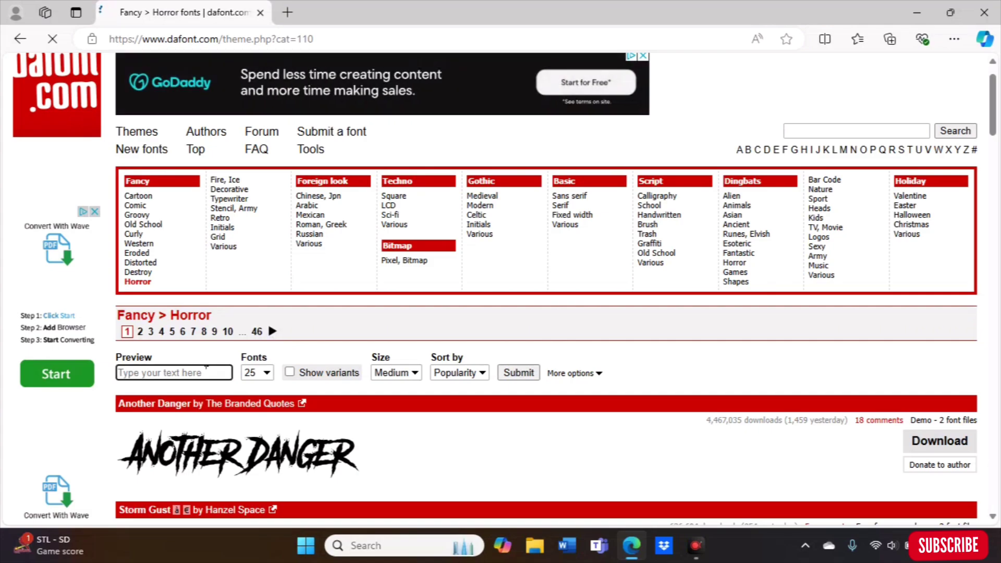
text(S)
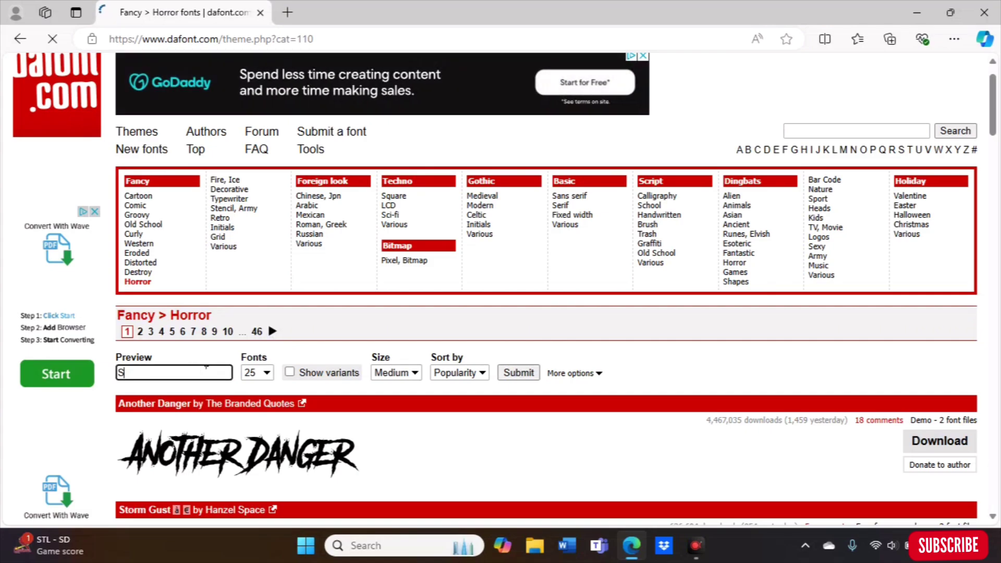
text(hare)
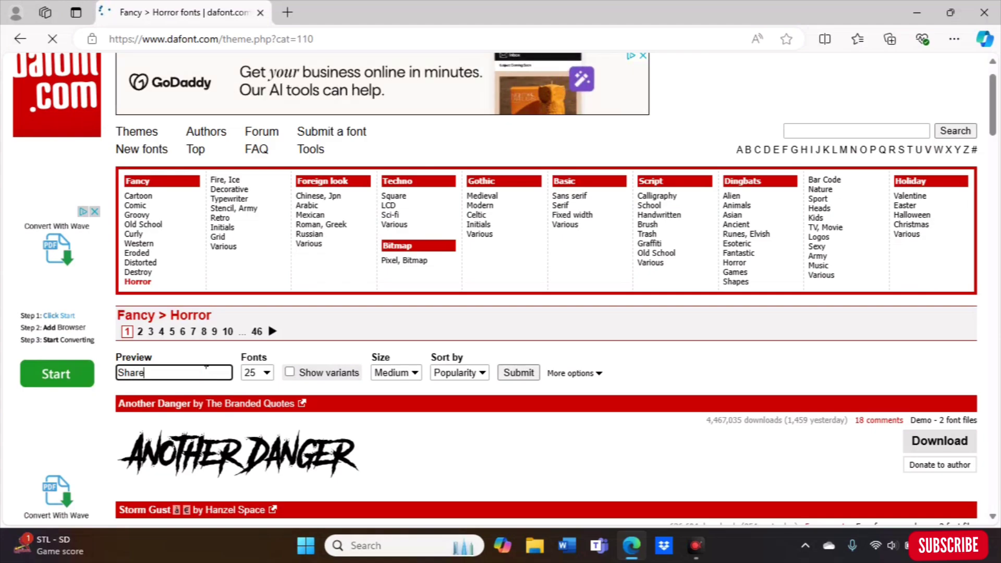
text(na)
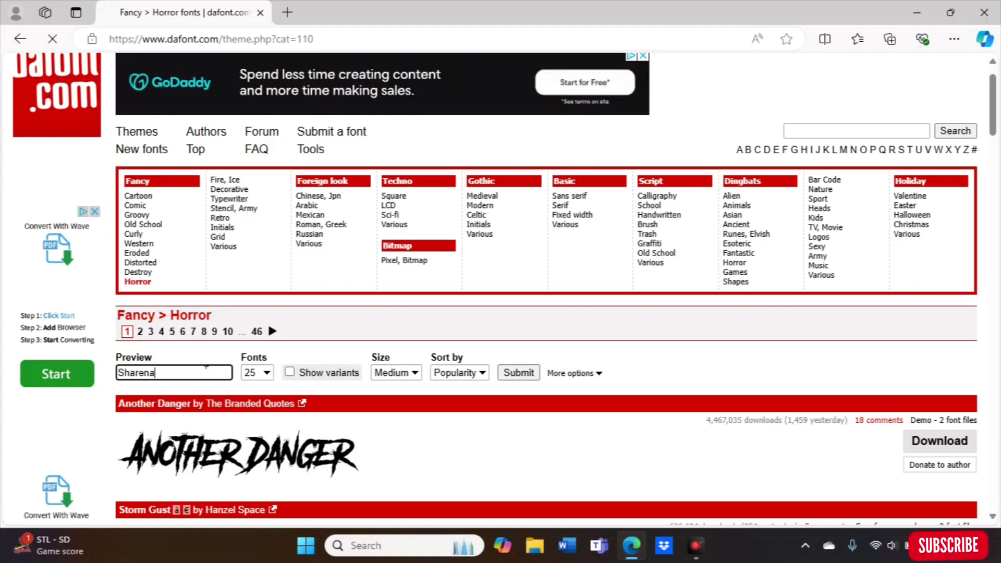
click(523, 374)
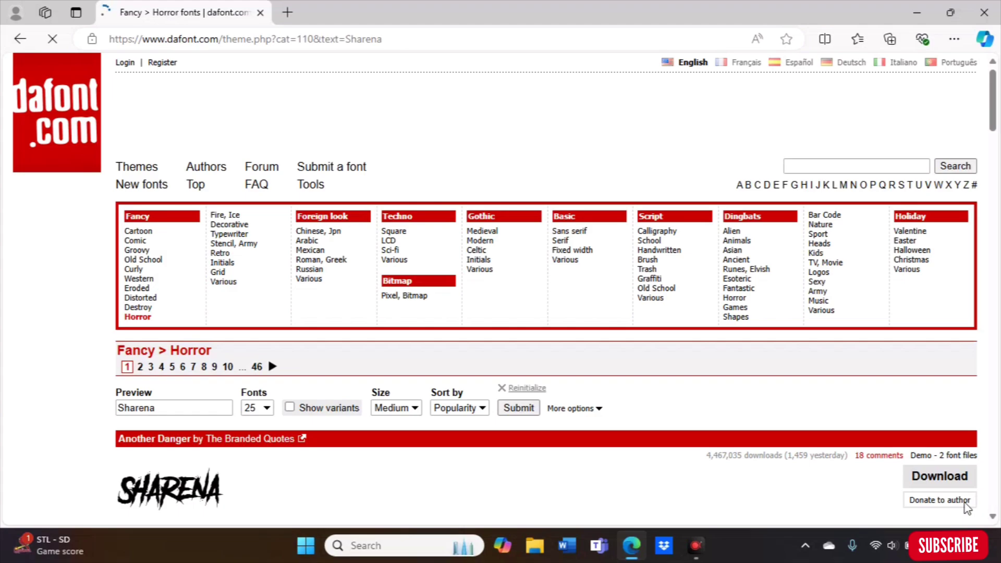
Scroll down the Horror listing until the Shadow Of The Deads preview is visible
scroll(995, 519, down, 4)
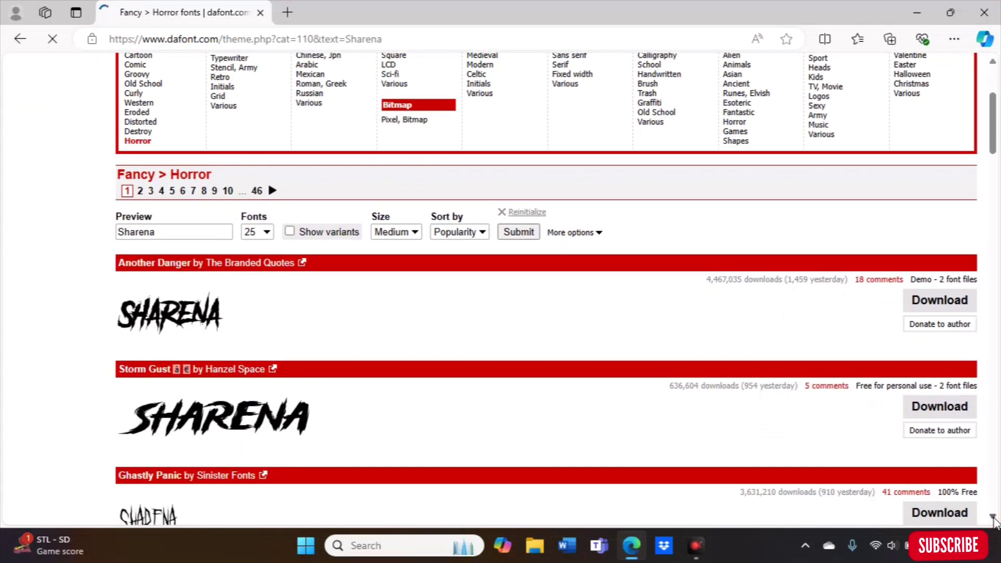
click(993, 518)
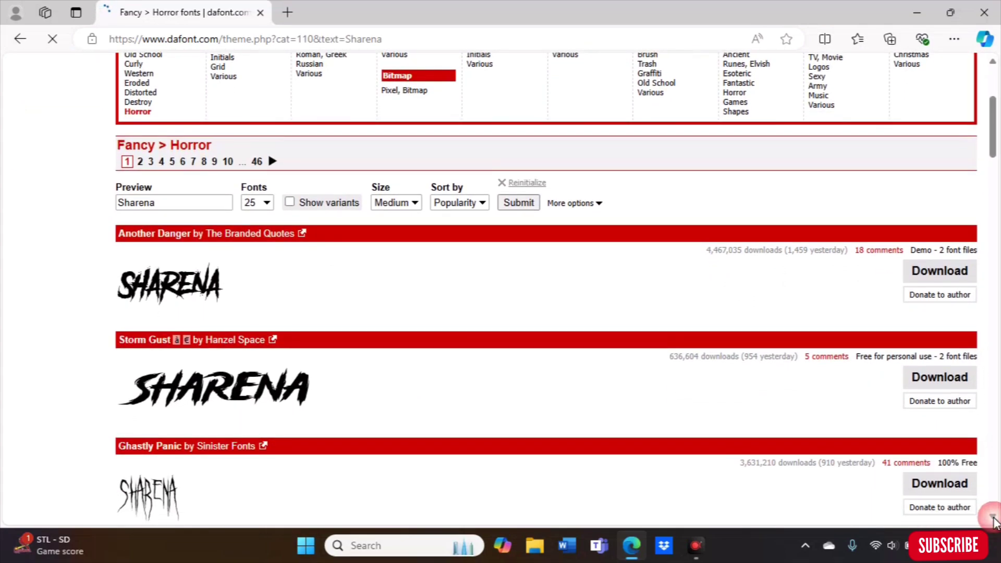
scroll(993, 519, down, 3)
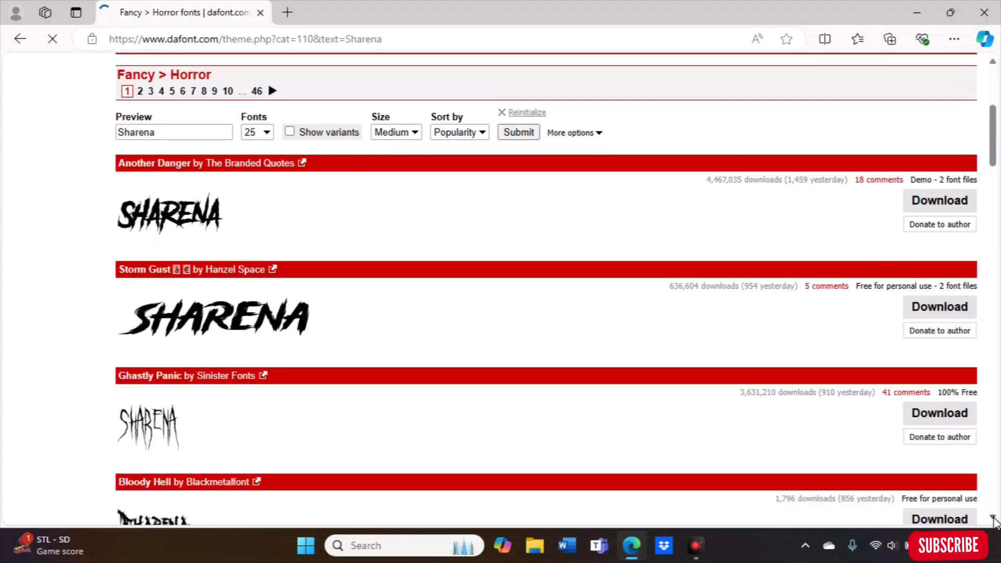
scroll(994, 519, down, 7)
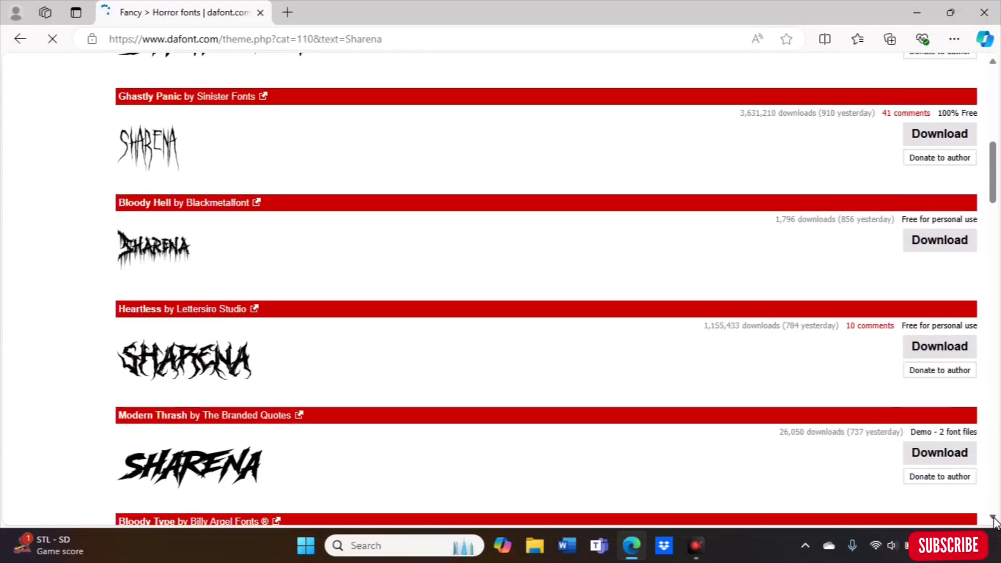
scroll(994, 519, down, 5)
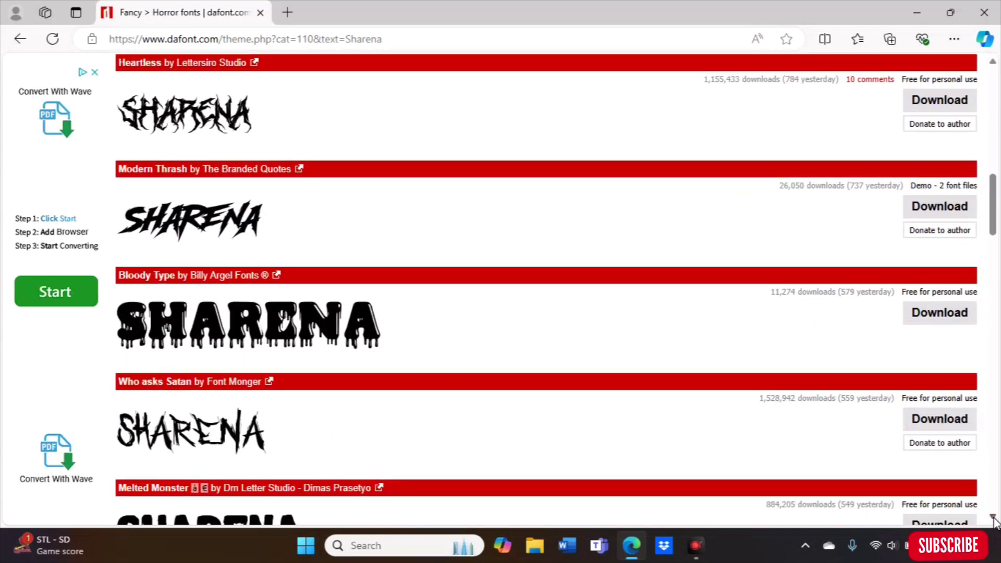
scroll(993, 519, down, 8)
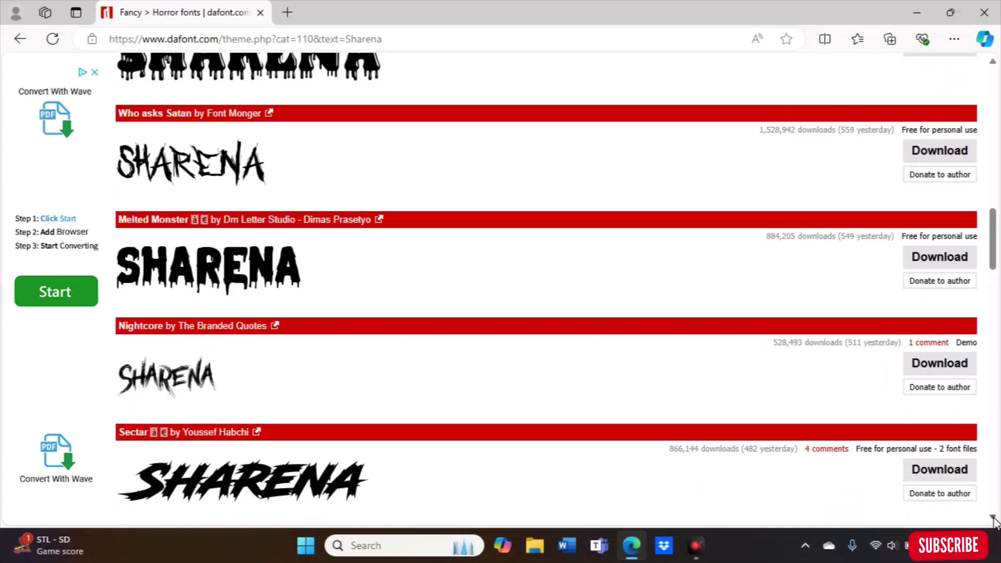
scroll(994, 519, down, 6)
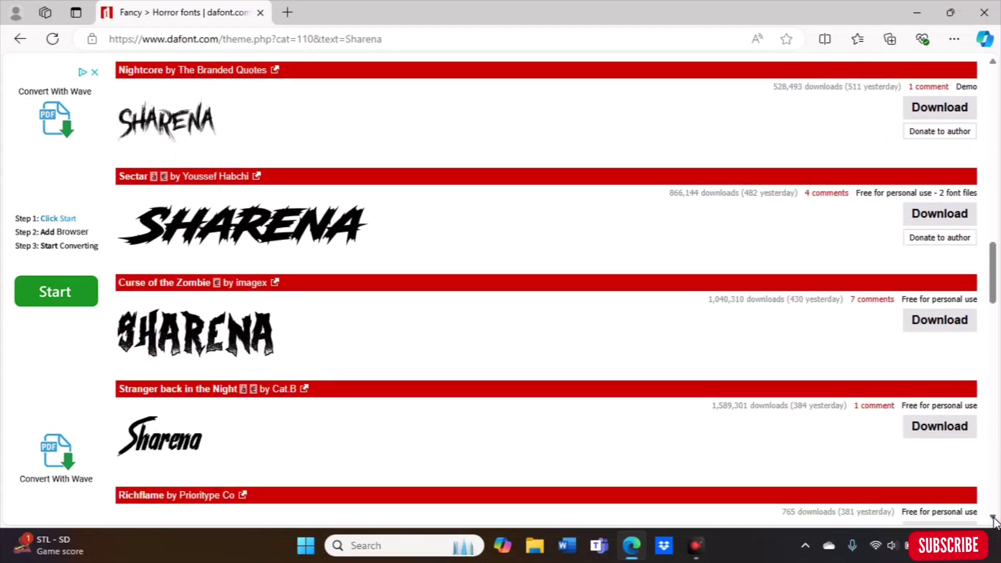
scroll(993, 519, down, 2)
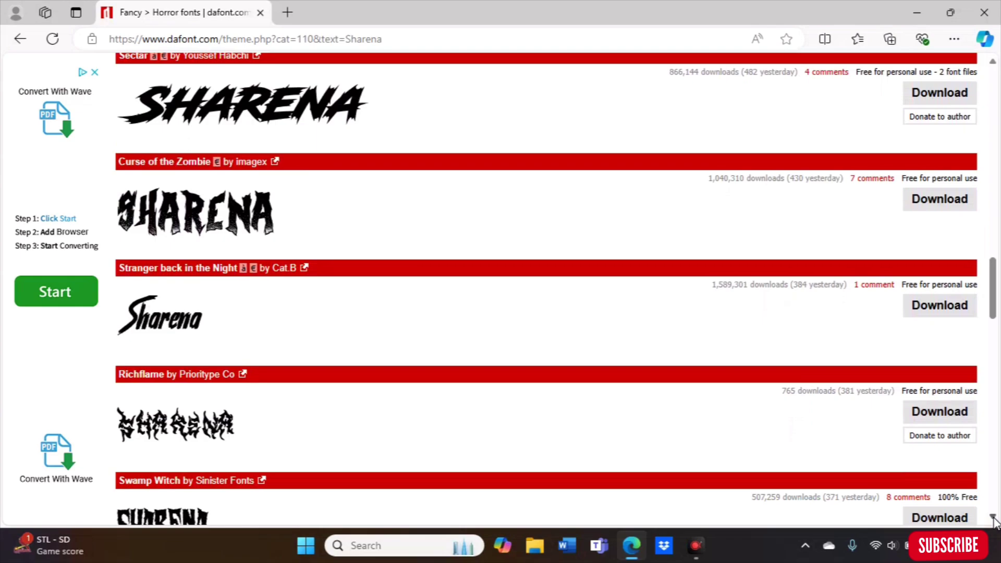
scroll(994, 519, down, 7)
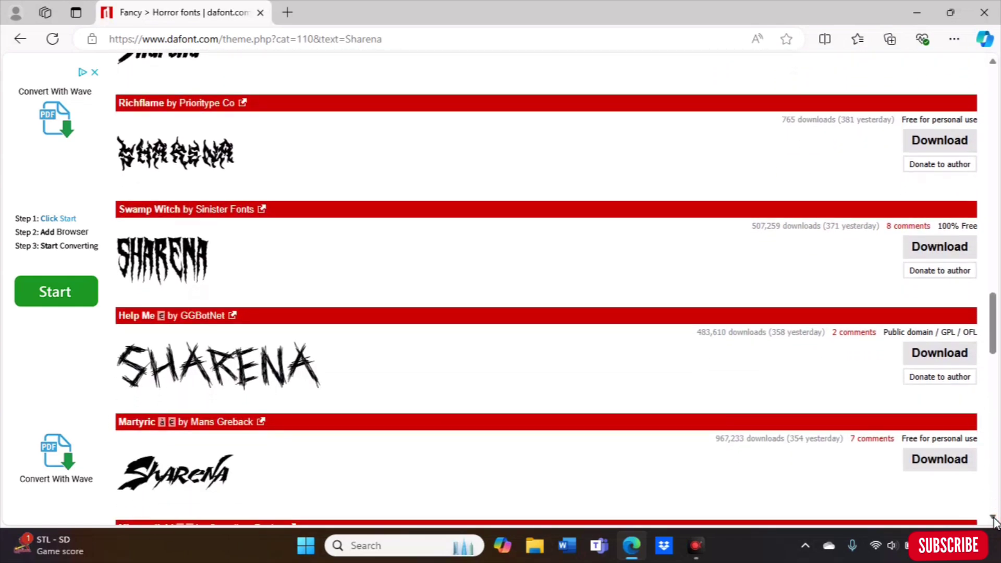
scroll(993, 519, down, 8)
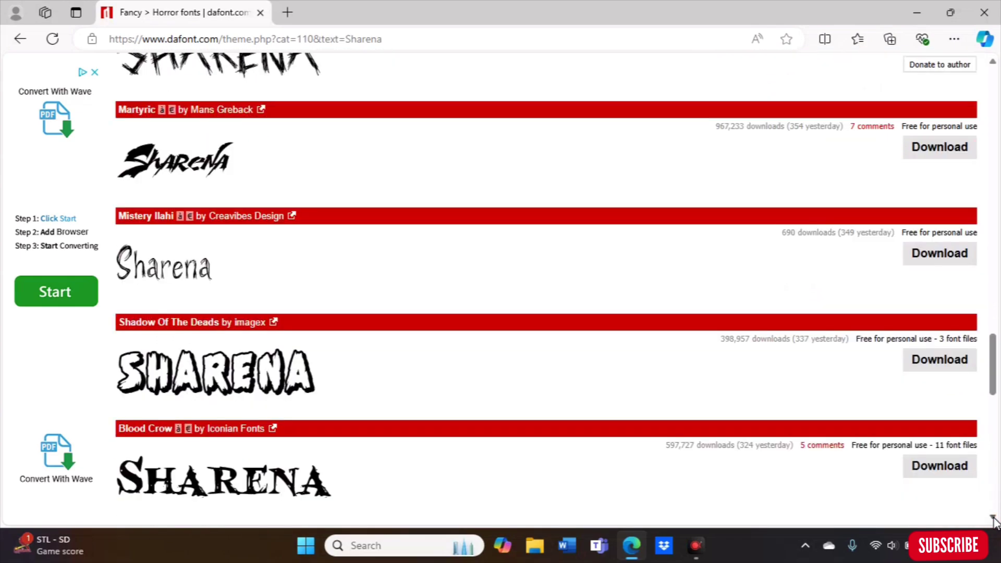
scroll(994, 519, down, 3)
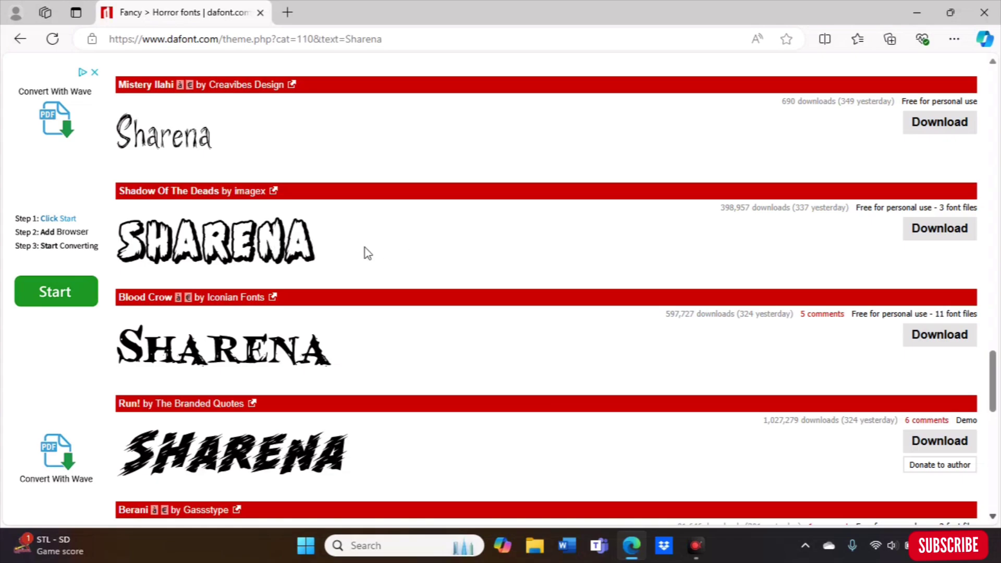
Download the Shadow Of The Deads font as shadow_of_the_deads.zip (48.3 KB)
click(916, 221)
click(946, 239)
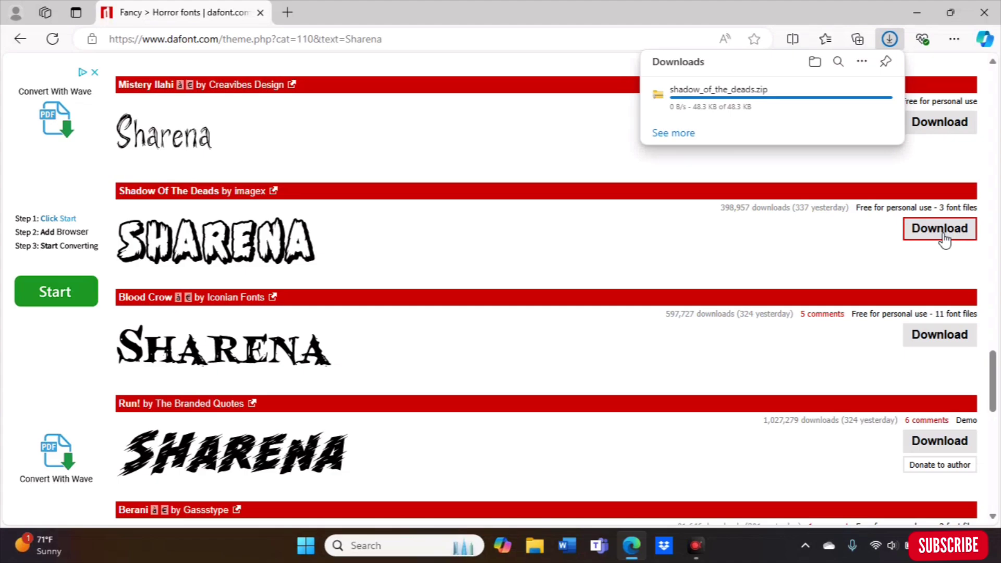
mouse_move(704, 104)
click(532, 557)
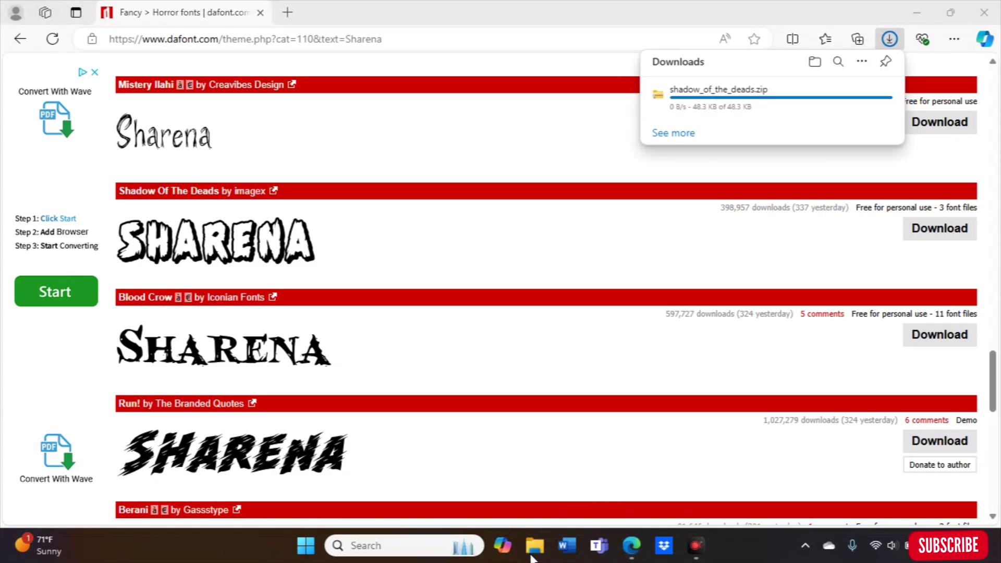
Extract shadow_of_the_deads.zip into a shadow_of_the_deads folder in Downloads
click(250, 145)
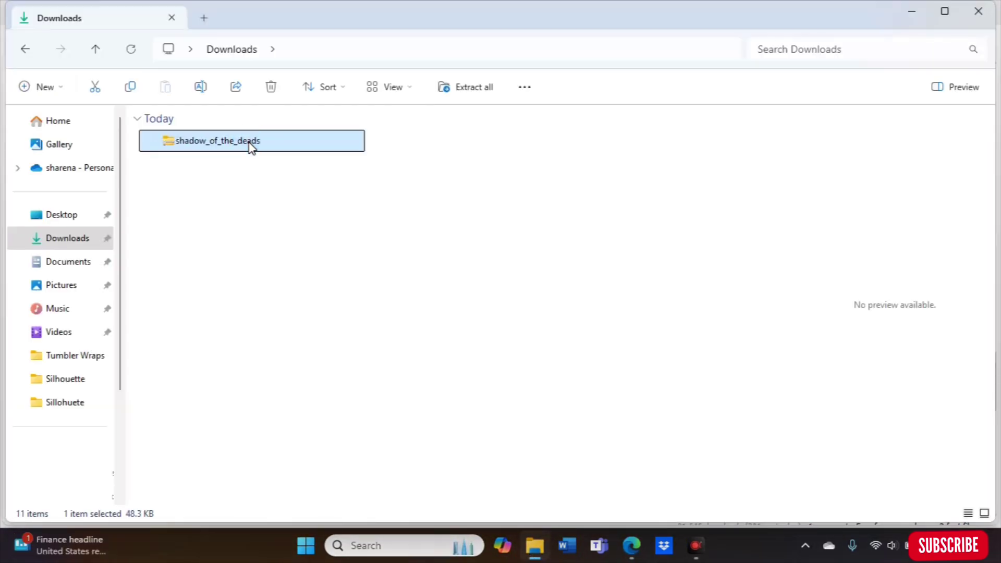
right_click(250, 145)
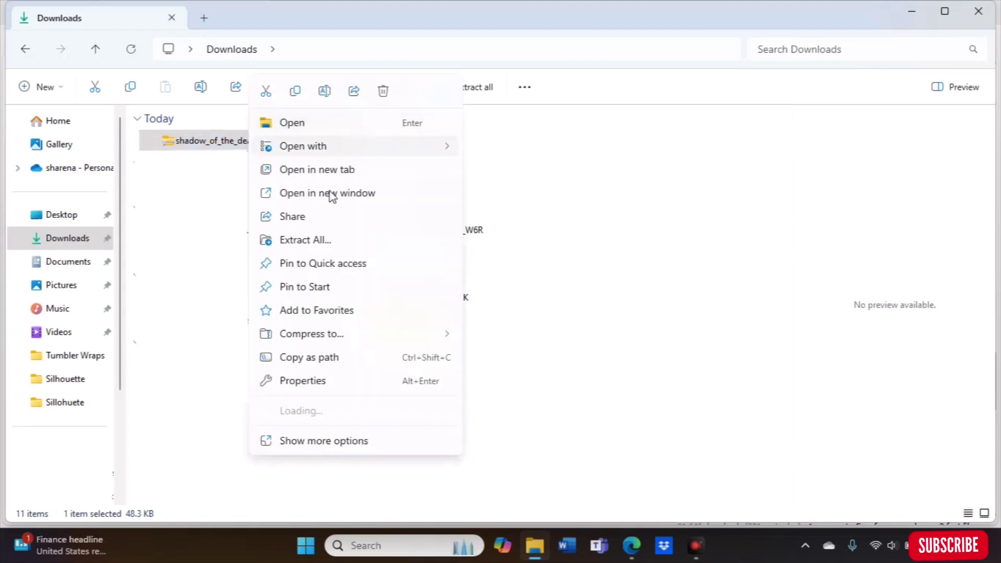
click(330, 240)
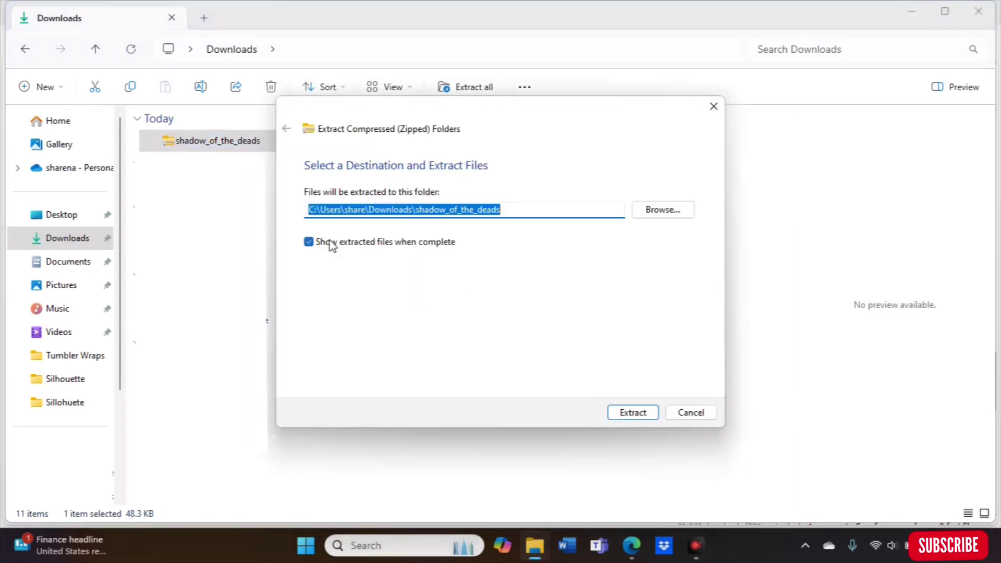
click(635, 414)
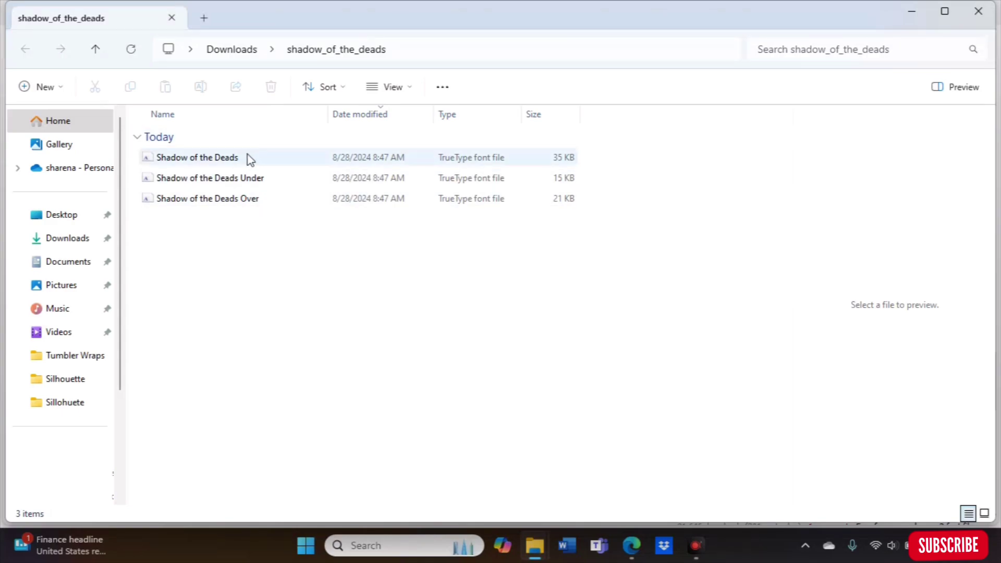
Preview the Over, Under and main Shadow of the Deads font files
click(211, 198)
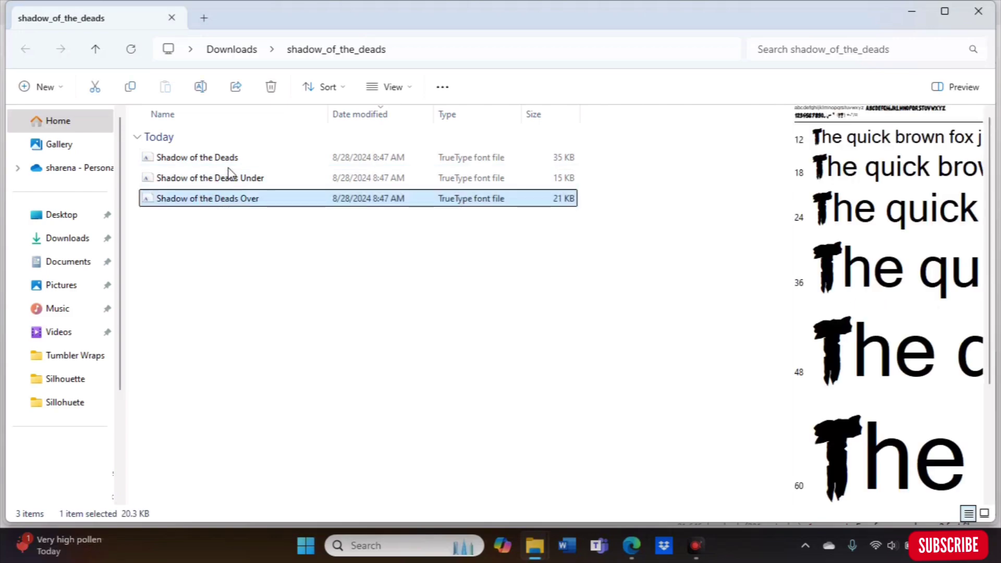
click(334, 179)
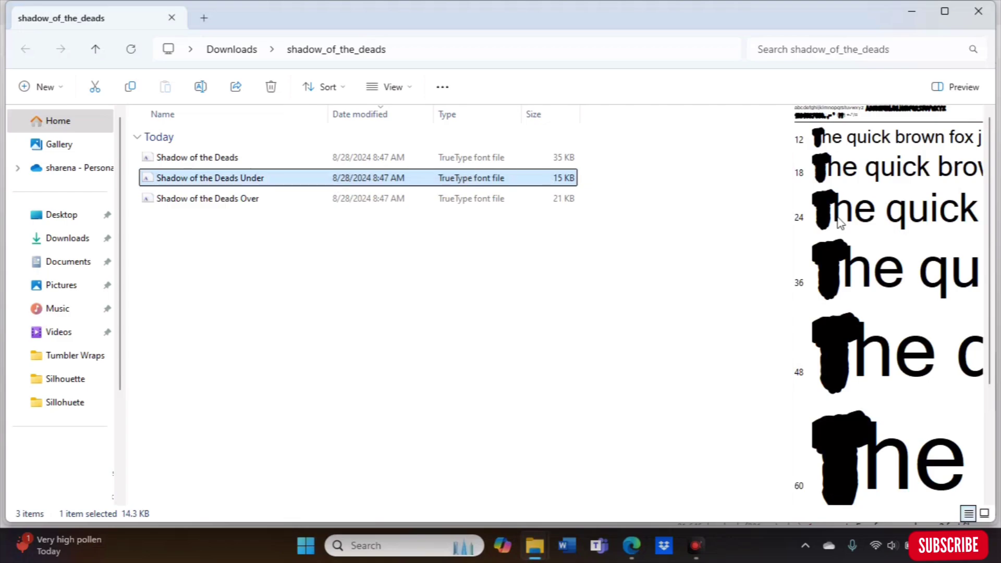
click(252, 161)
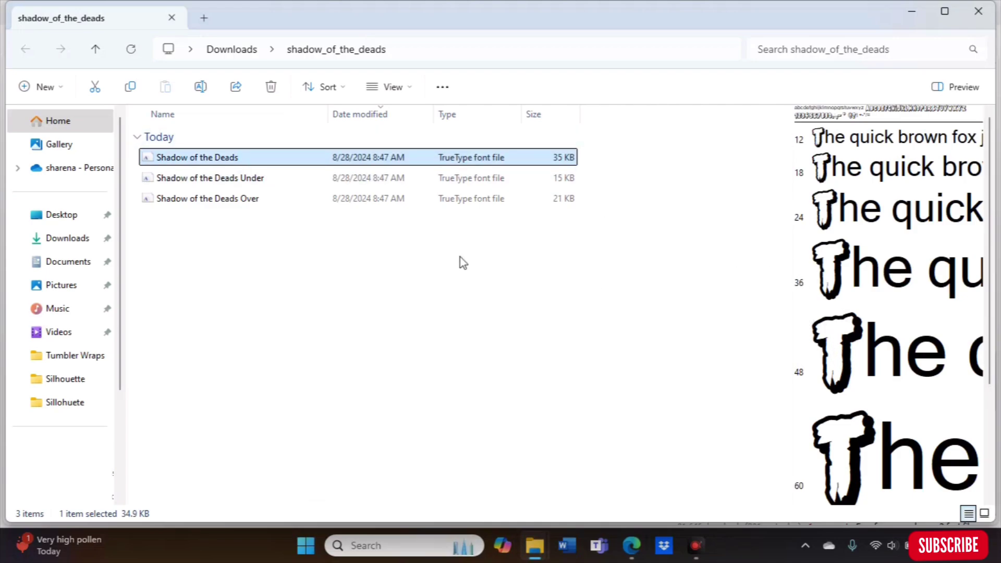
Install the Shadow of the deads TrueType font from the font file
double_click(275, 162)
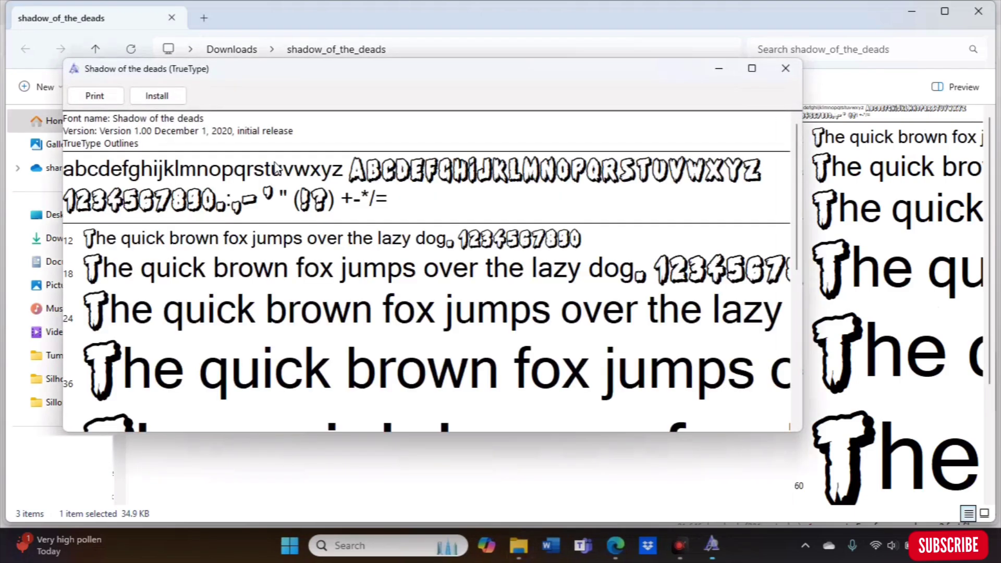
click(158, 97)
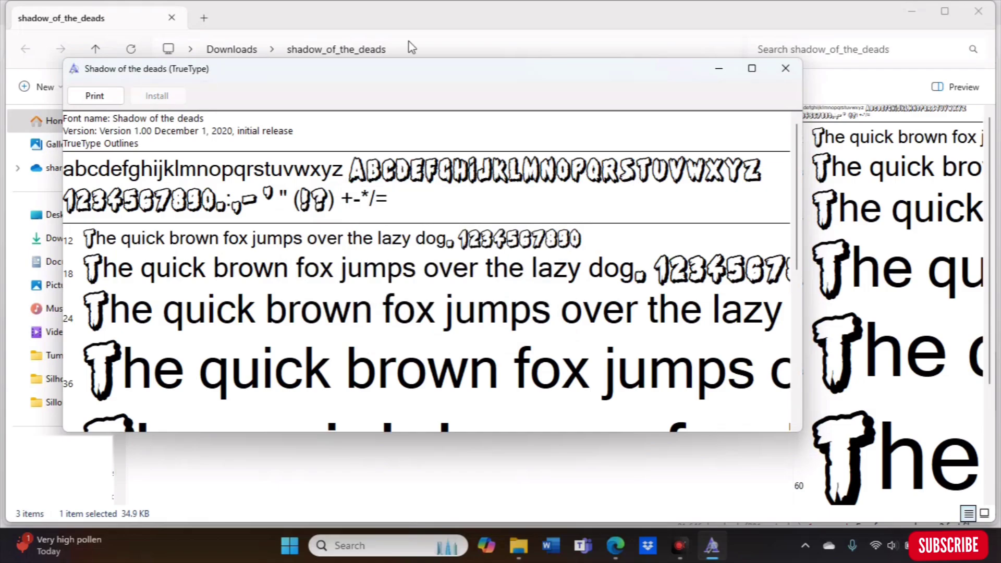
Launch Cricut Design Space and add a 72 pt Cricut Sans Text object to the canvas
click(720, 70)
key(super+d)
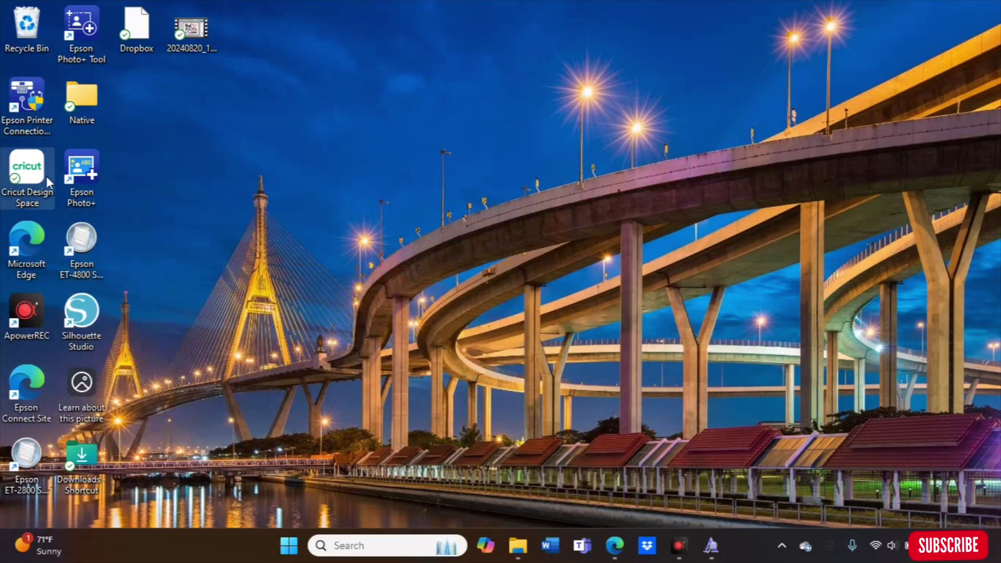
double_click(46, 176)
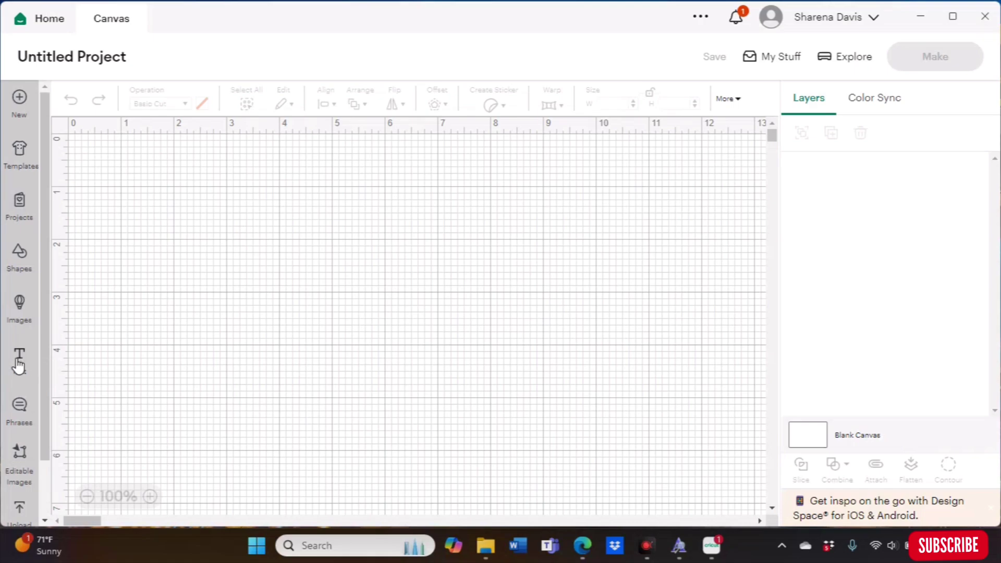
click(19, 362)
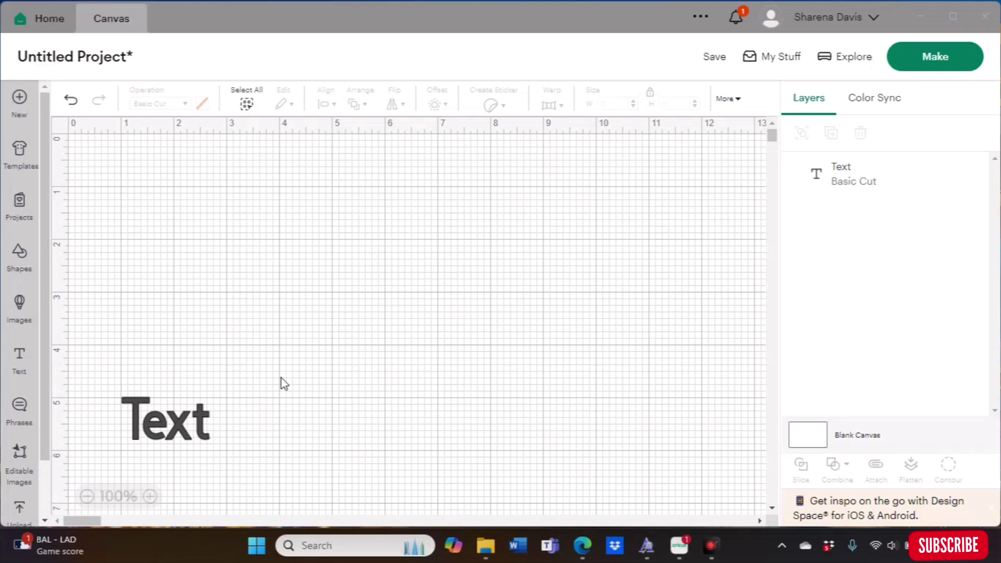
click(176, 431)
click(172, 420)
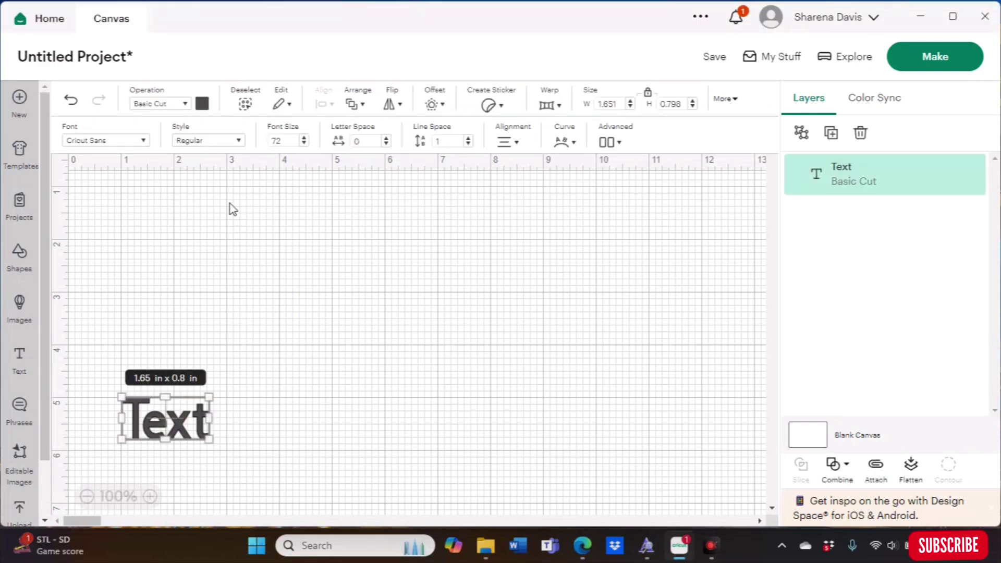
Apply the Shadow of the deads system font to the Text layer
click(145, 142)
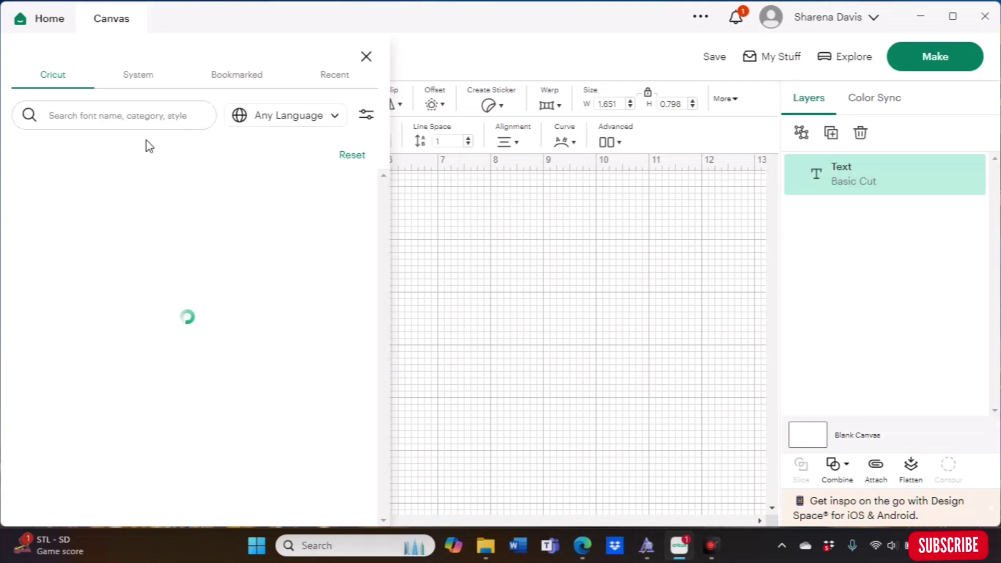
click(131, 79)
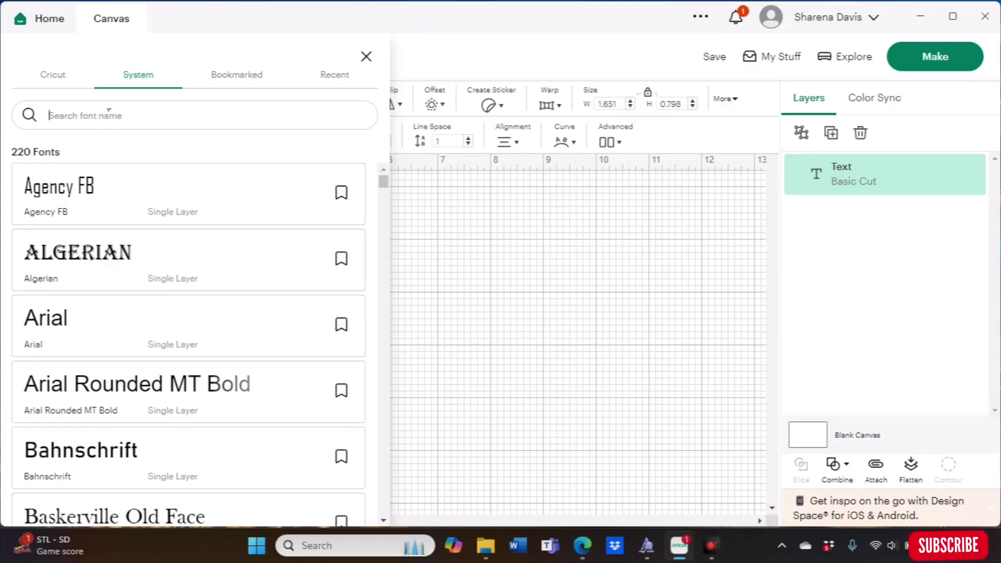
text(shad)
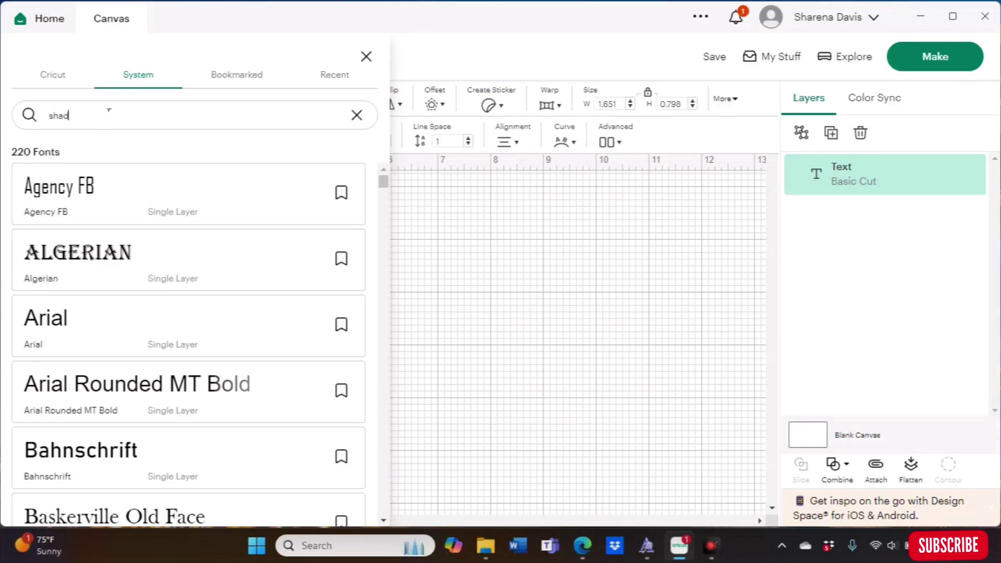
text(o)
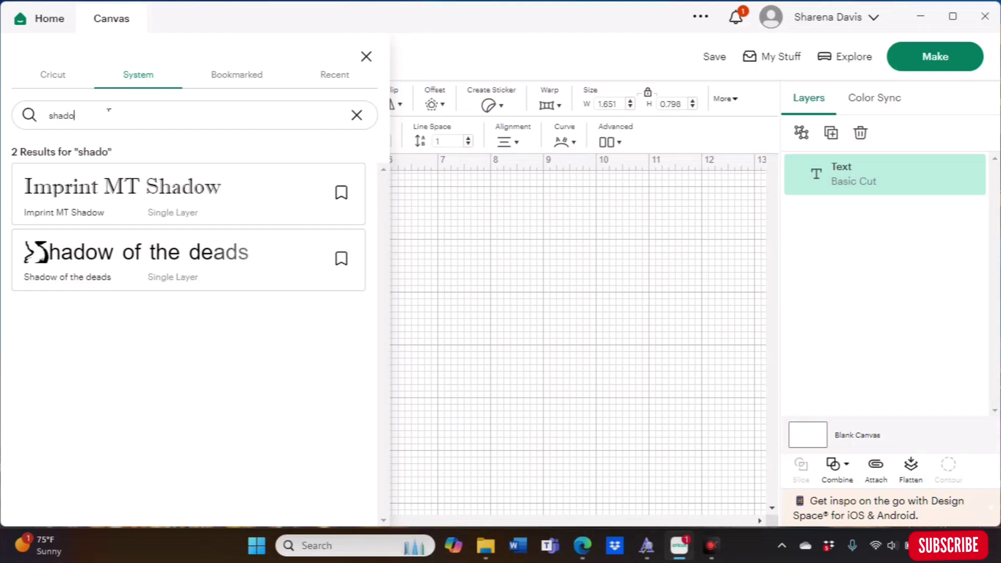
click(96, 254)
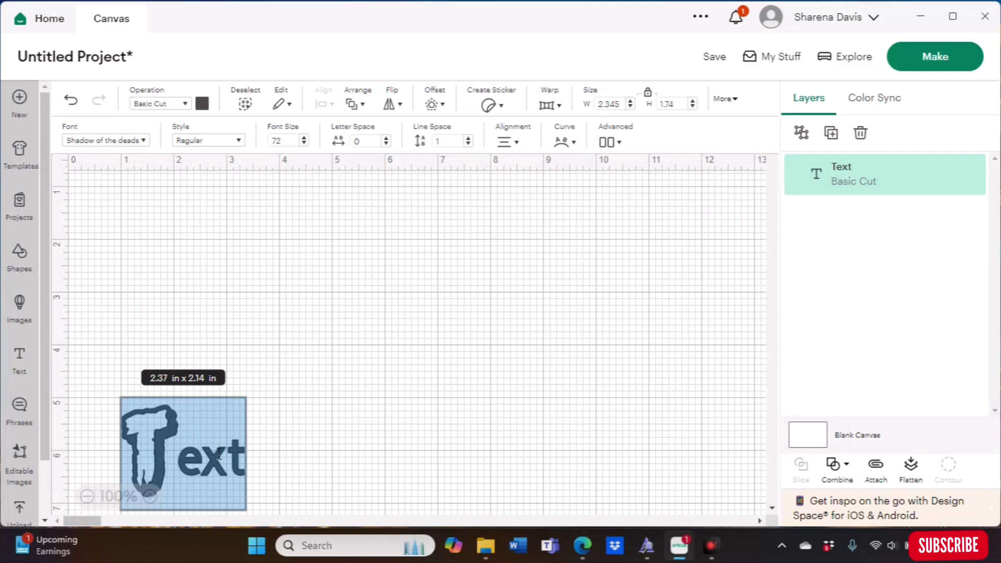
Replace the text with the first name in capitals and drag it higher on the canvas
text(SHA)
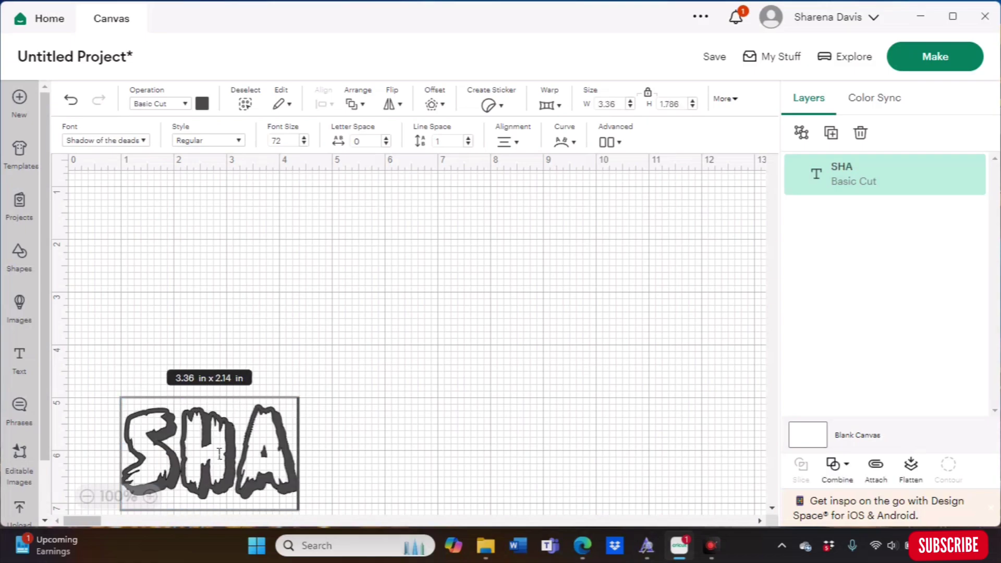
text(RENA)
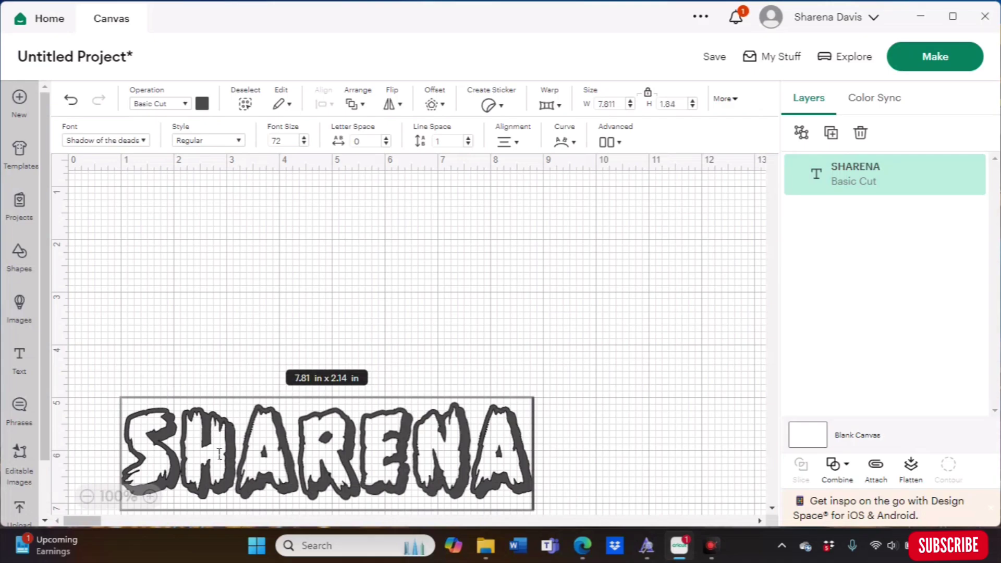
click(650, 336)
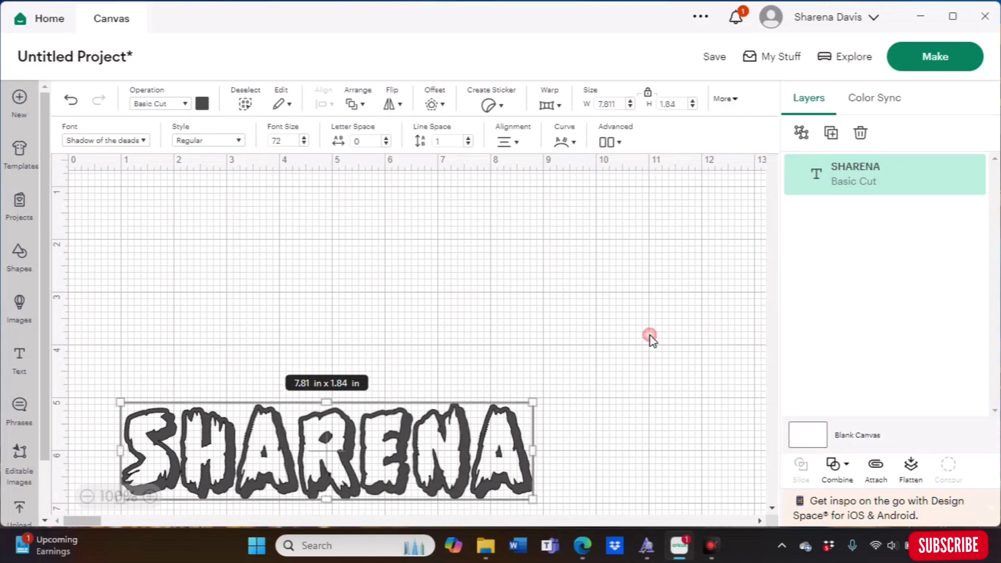
drag(398, 448, 403, 341)
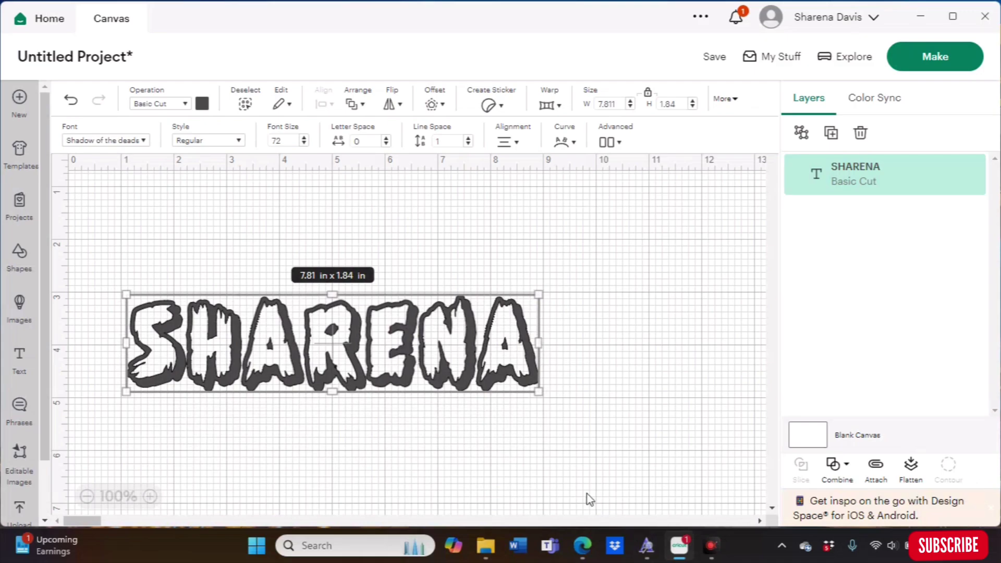
click(979, 489)
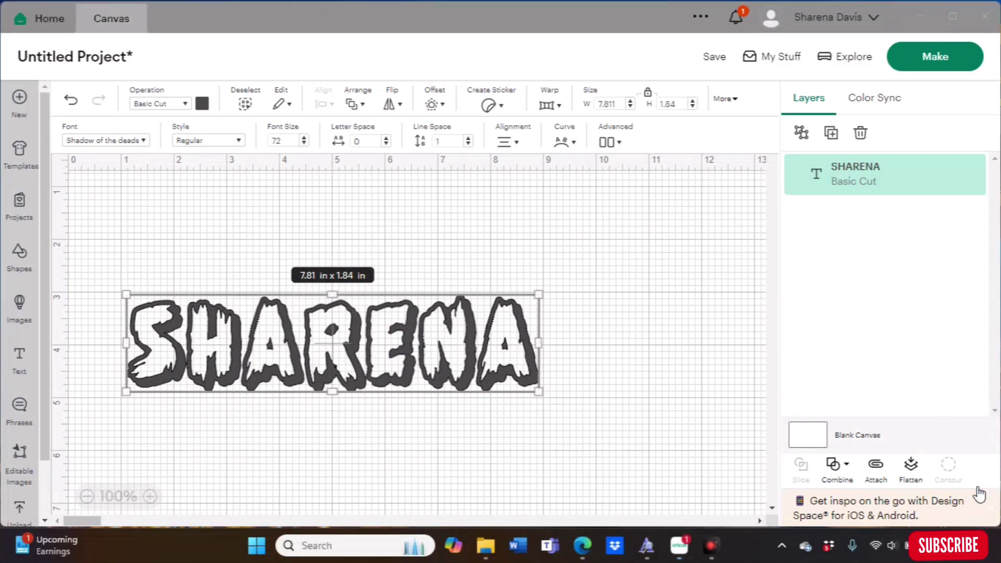